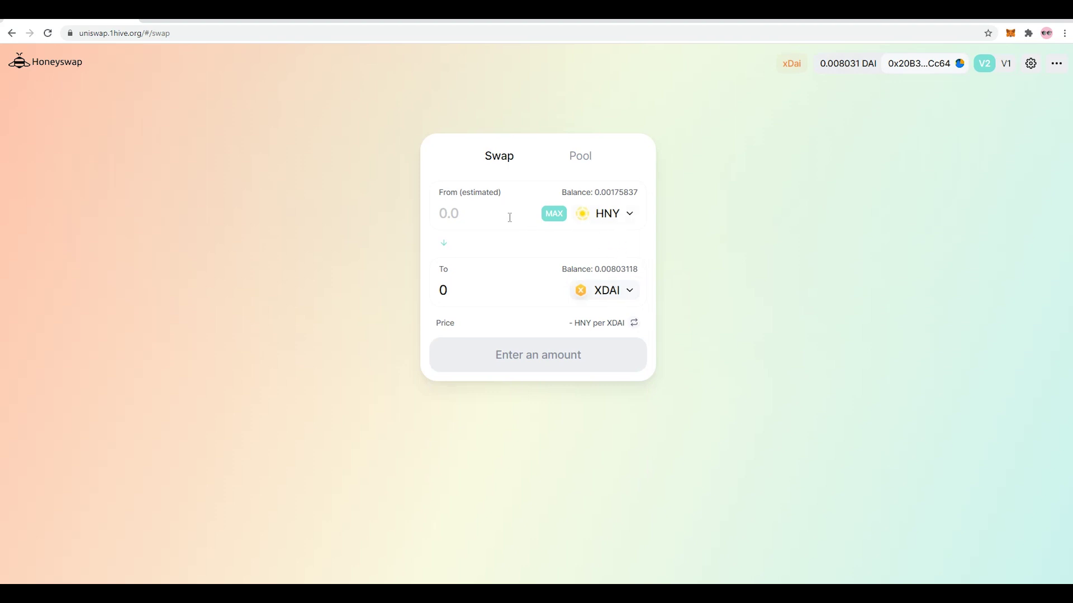
Fill the From amount with the maximum HNY balance and review both token selectors and the estimated XDAI output
left_click(553, 213)
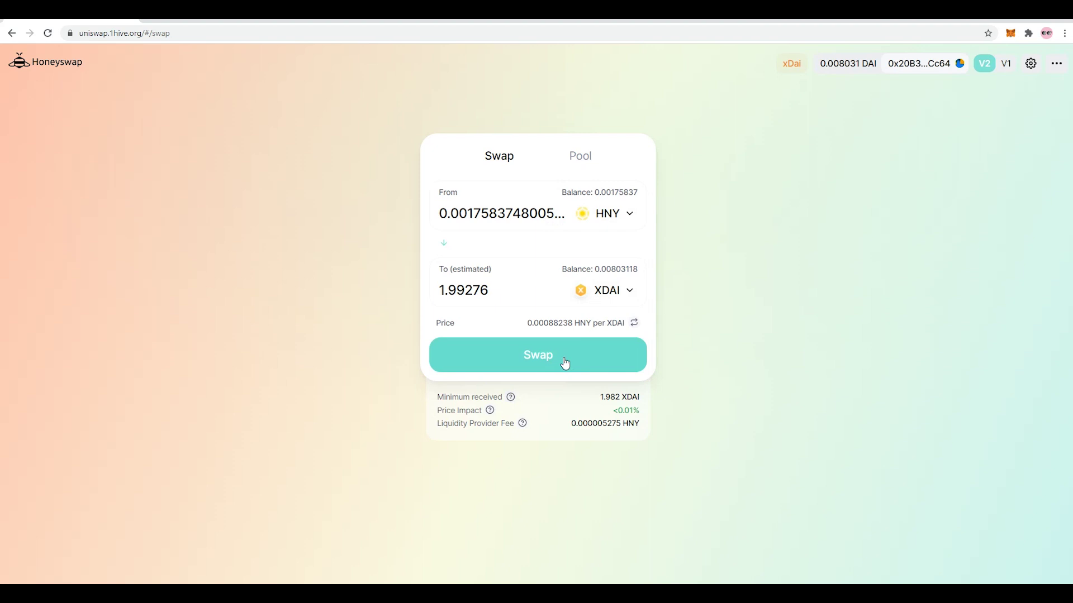
left_click(616, 218)
left_click(636, 107)
left_click(614, 291)
left_click(636, 107)
left_click_drag(467, 214, 565, 214)
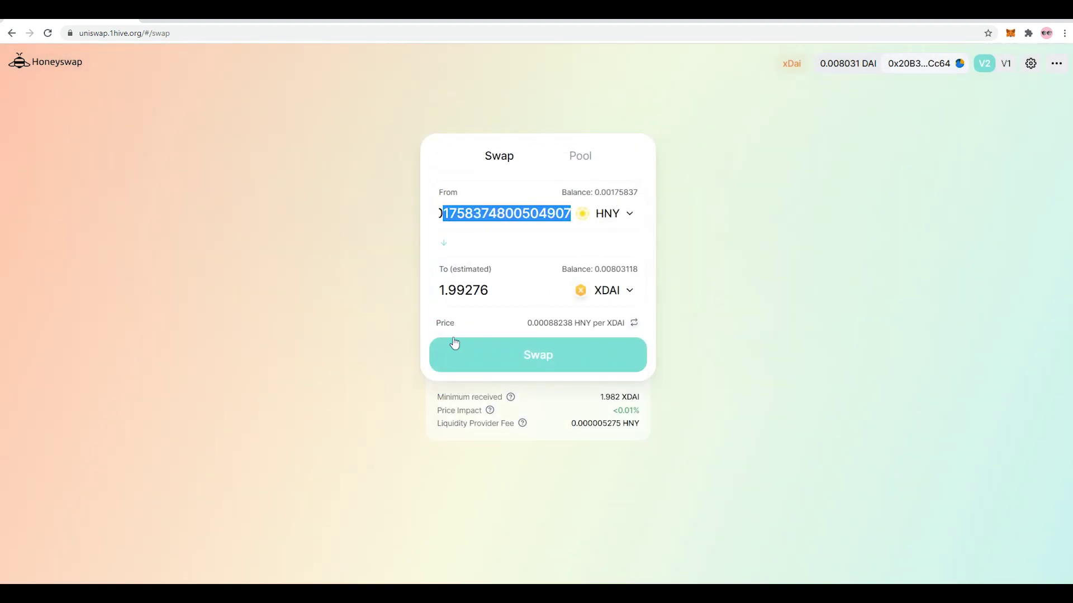
left_click_drag(447, 290, 510, 290)
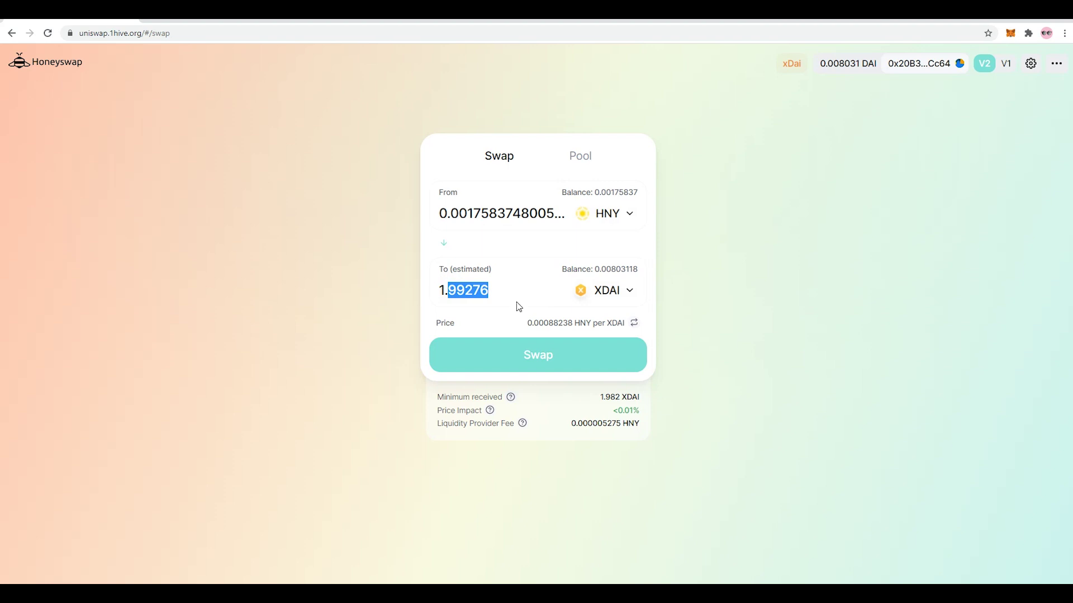
left_click(697, 256)
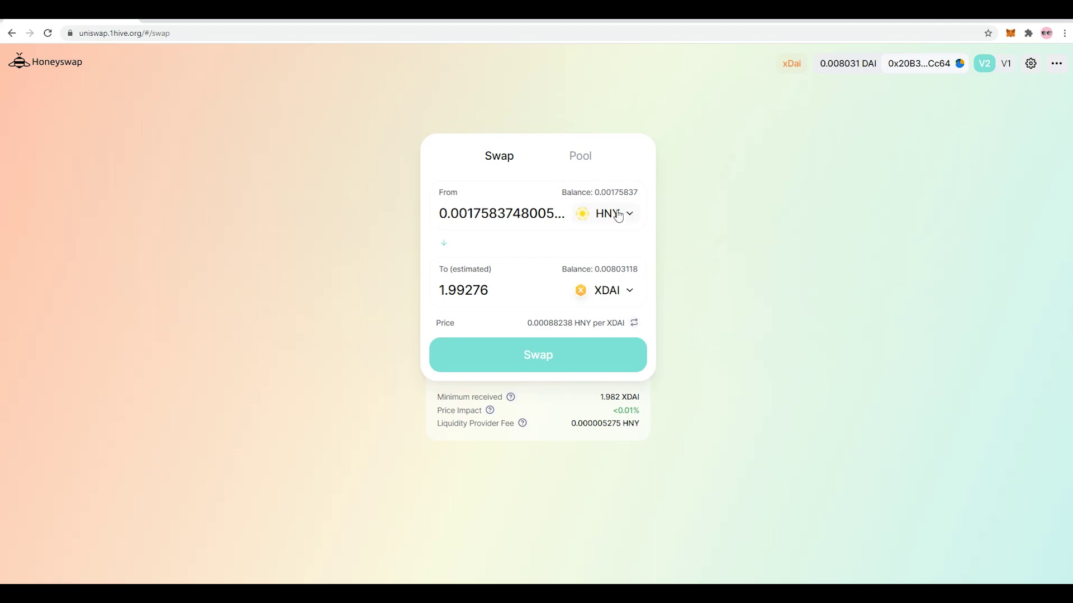
Clear the HNY amount, search the token list for "ant" and select ANT as the From token
left_click(514, 218)
double_click(520, 219)
key("BackSpace")
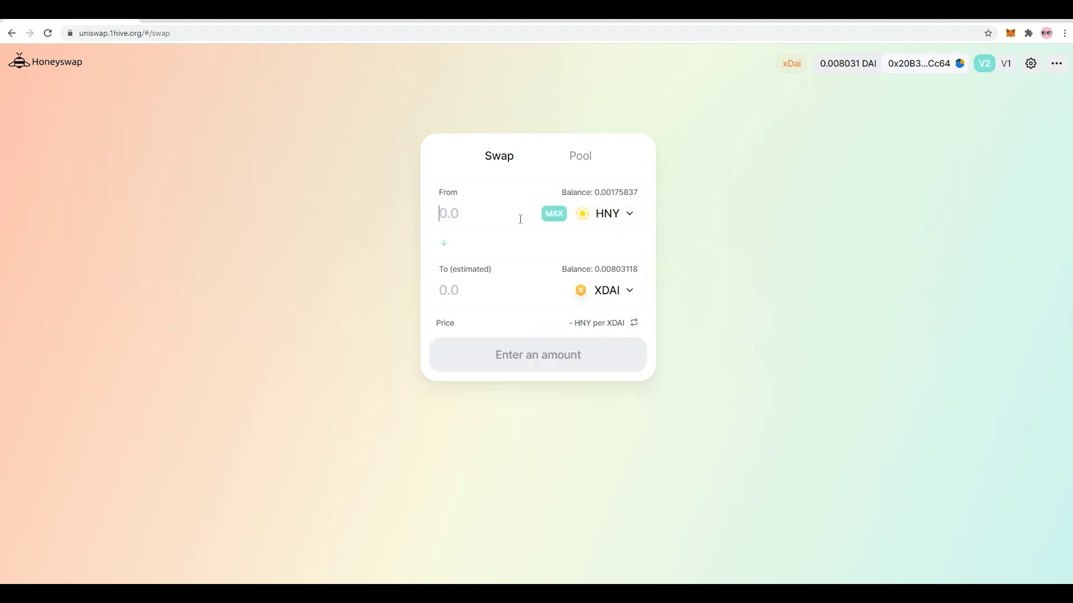
left_click(620, 216)
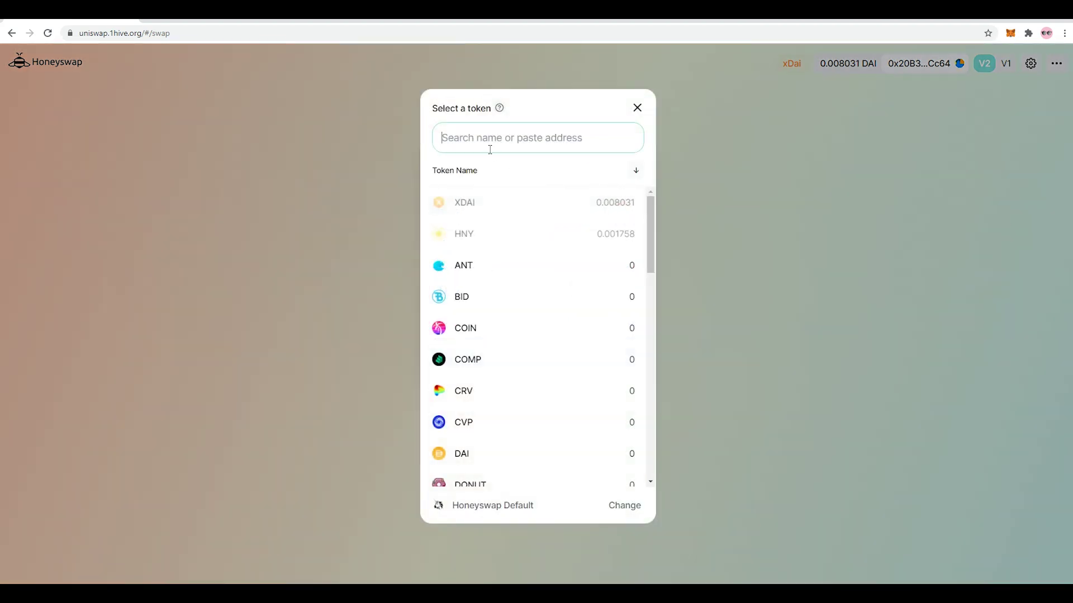
left_click(640, 107)
left_click(614, 223)
type("ant")
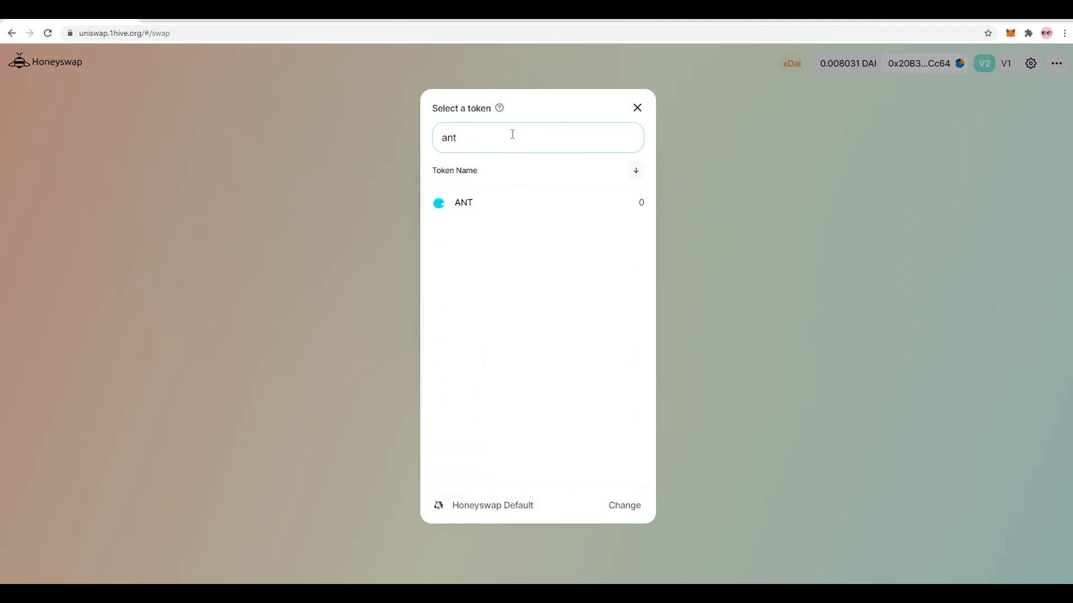
left_click(507, 207)
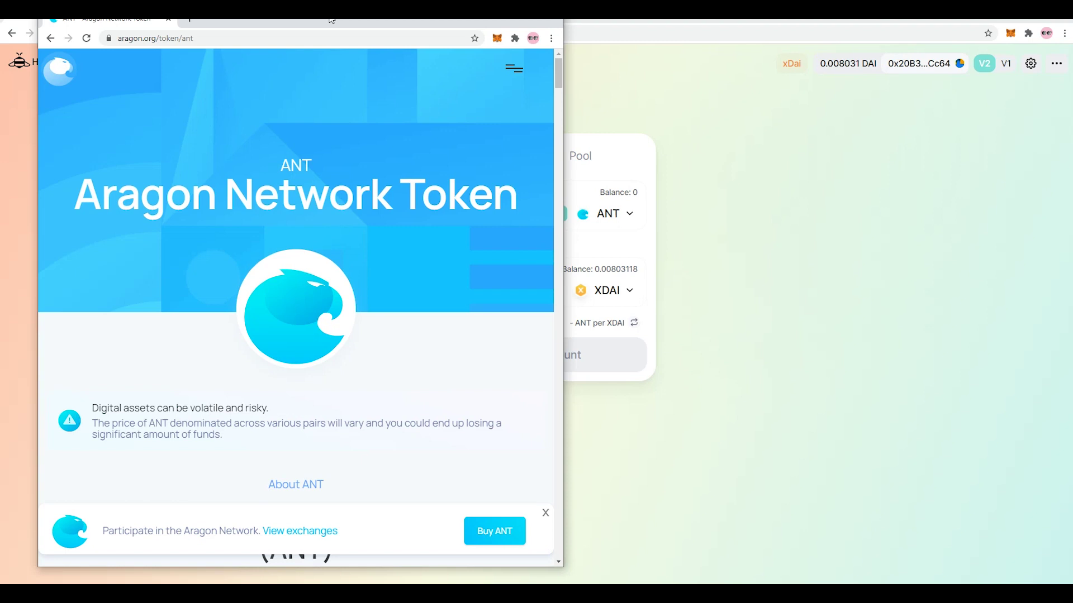
Examine the introduction of the Aragon Network Token page on aragon.org and close its window
left_click_drag(393, 18, 391, 22)
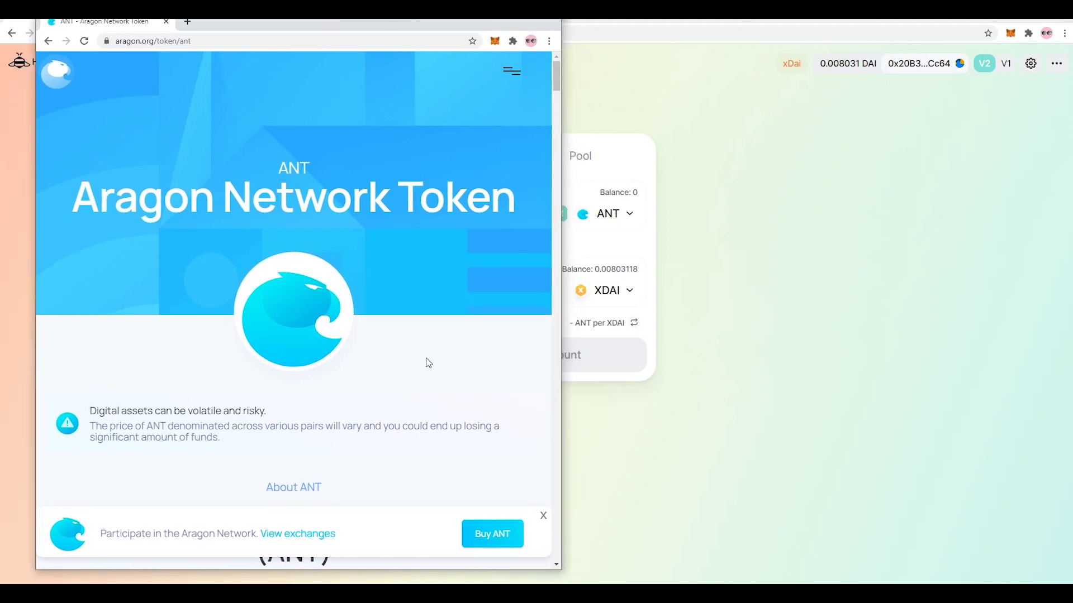
scroll(430, 364, "down", 1)
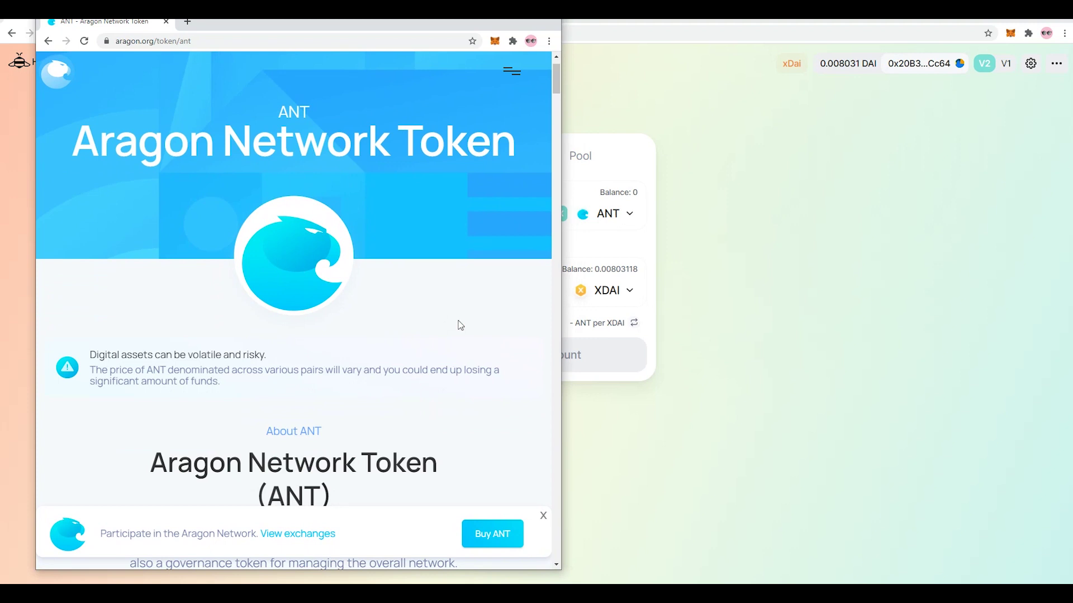
scroll(457, 326, "down", 1)
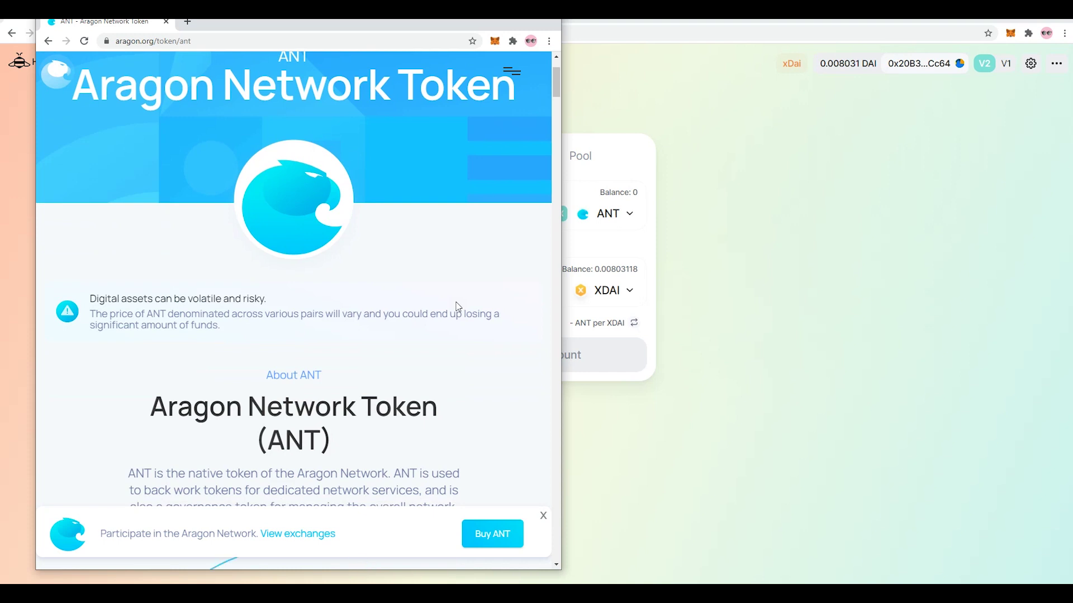
left_click(553, 21)
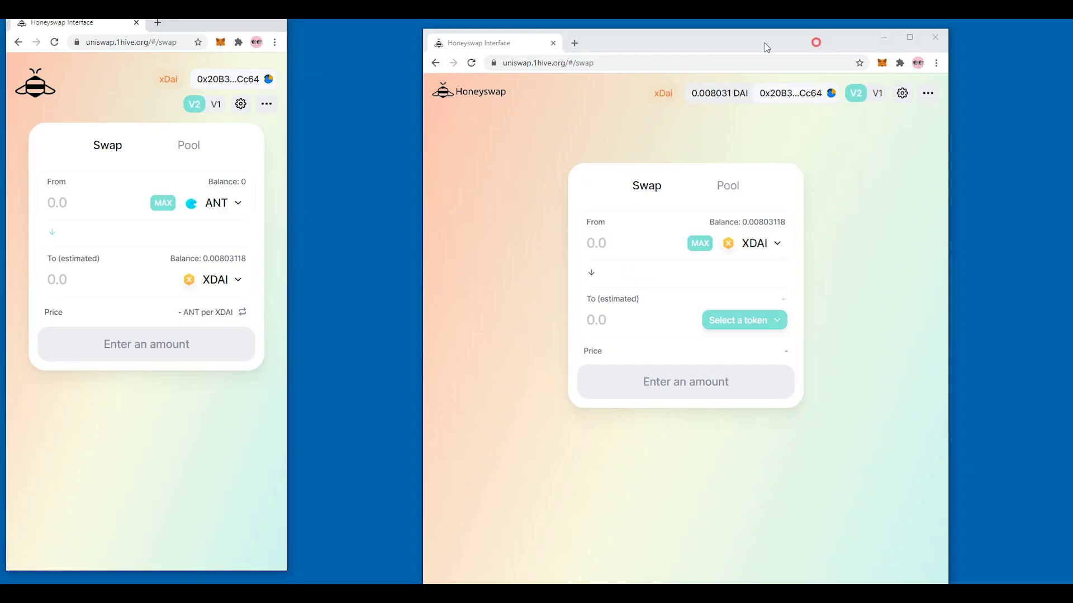
Place the second Honeyswap window directly beside the first and narrow it to about the same width
left_click_drag(764, 43, 681, 24)
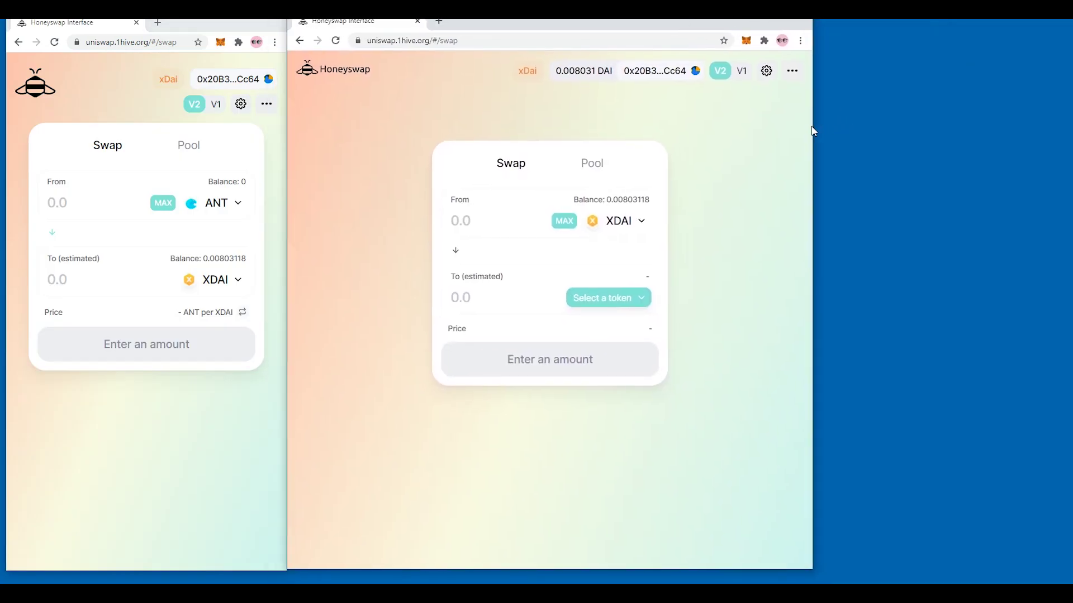
left_click_drag(813, 130, 567, 134)
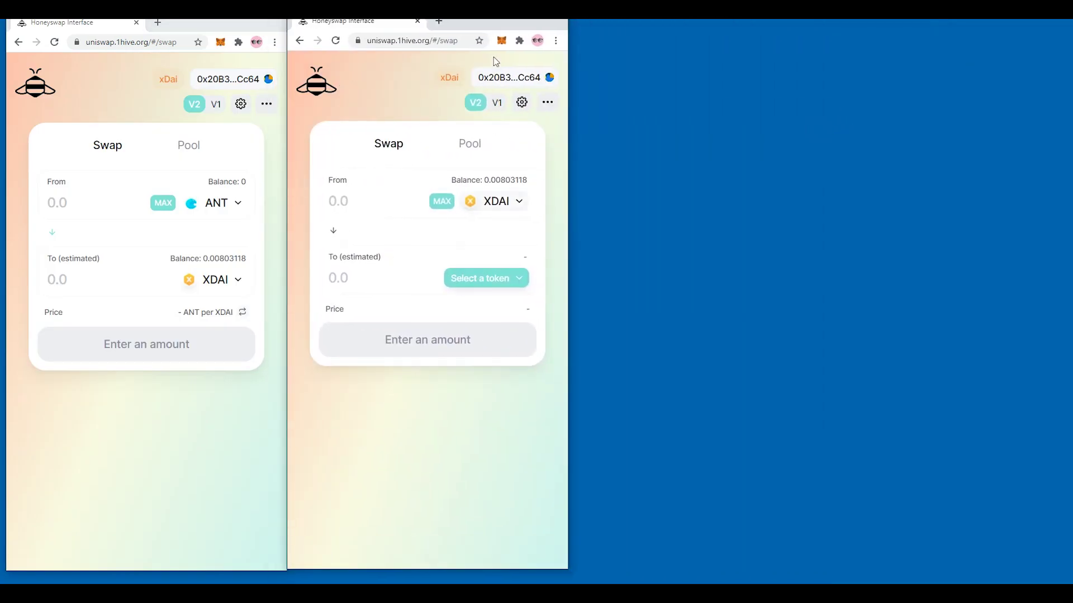
left_click_drag(479, 21, 469, 20)
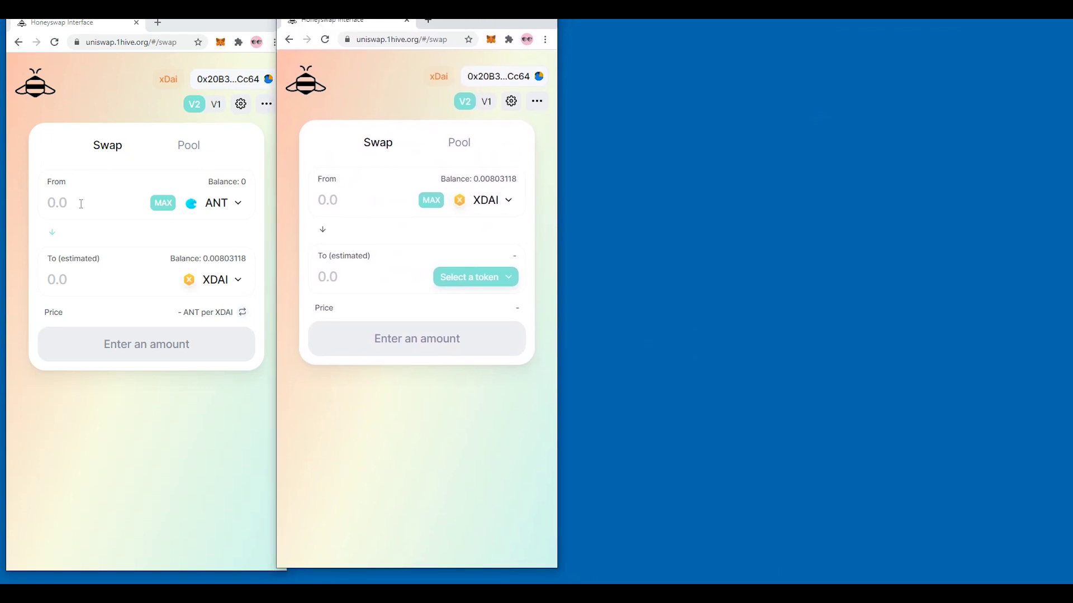
Select ANT as the To token in the second Honeyswap window, paired with XDAI
left_click(483, 281)
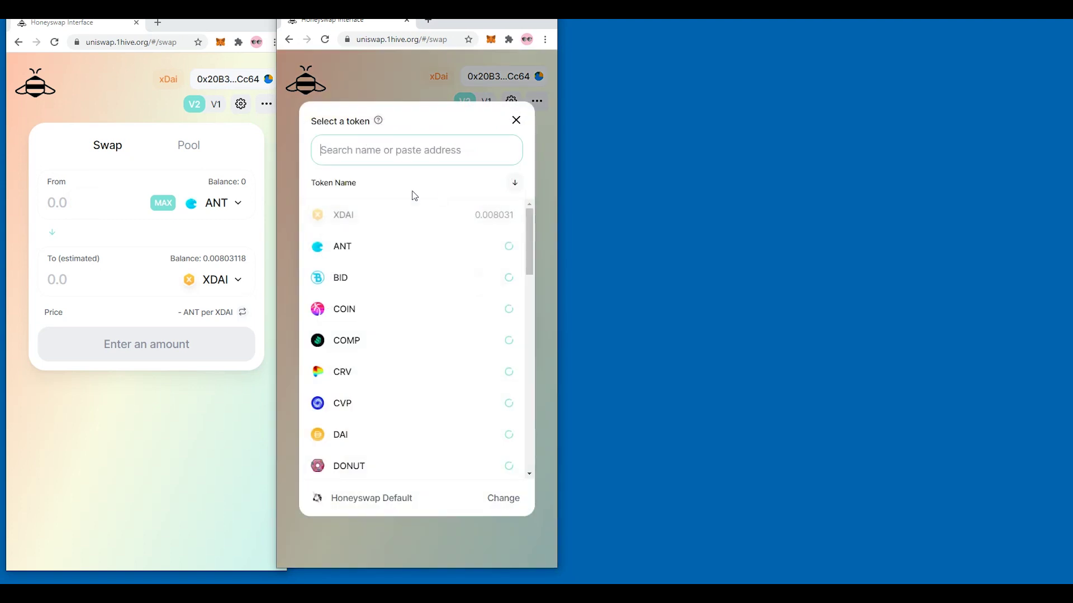
left_click(352, 246)
left_click(505, 273)
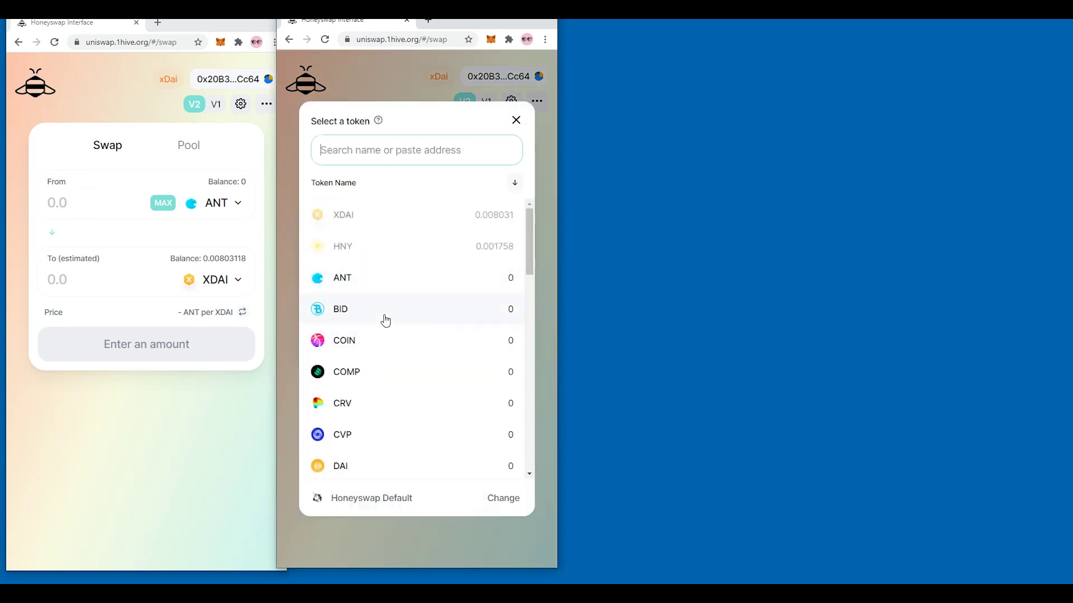
left_click(378, 281)
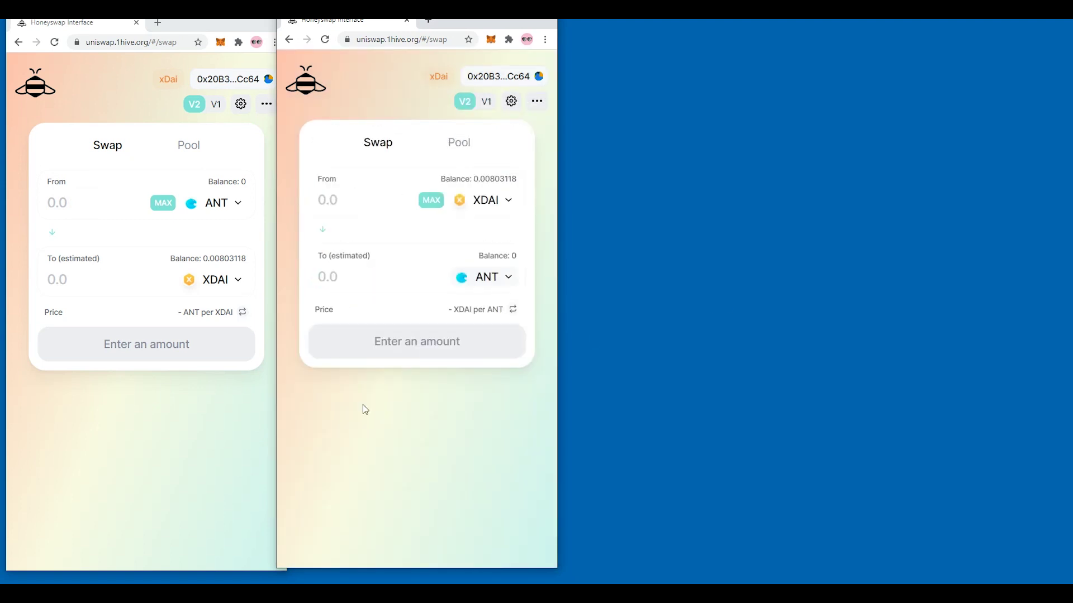
Enter 1 as the From amount in both Honeyswap windows, for ANT to XDAI and for XDAI to ANT
left_click(107, 198)
type("1")
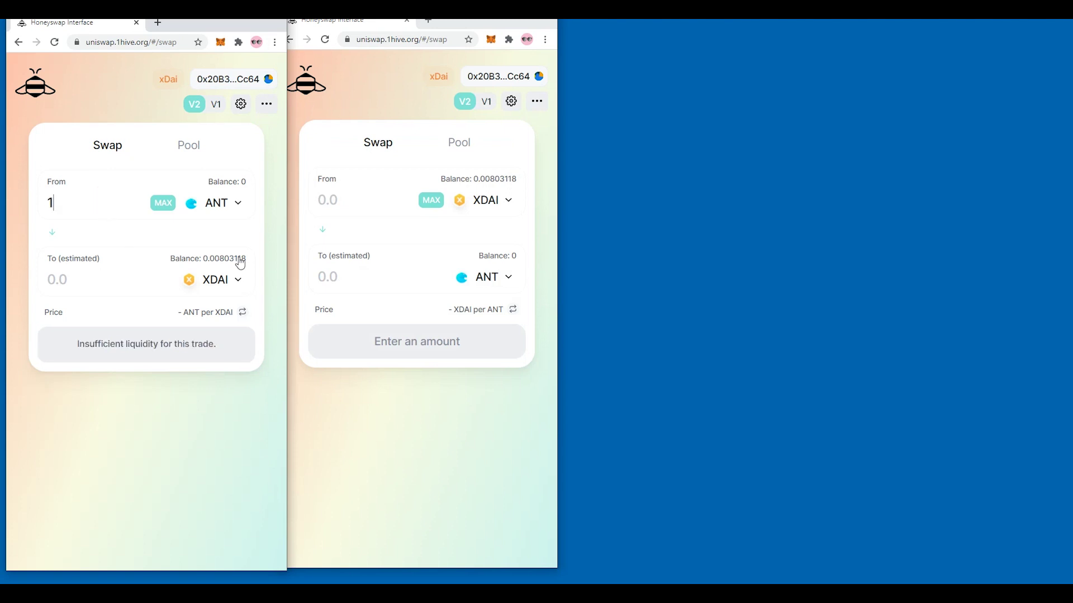
left_click(400, 200)
type("1")
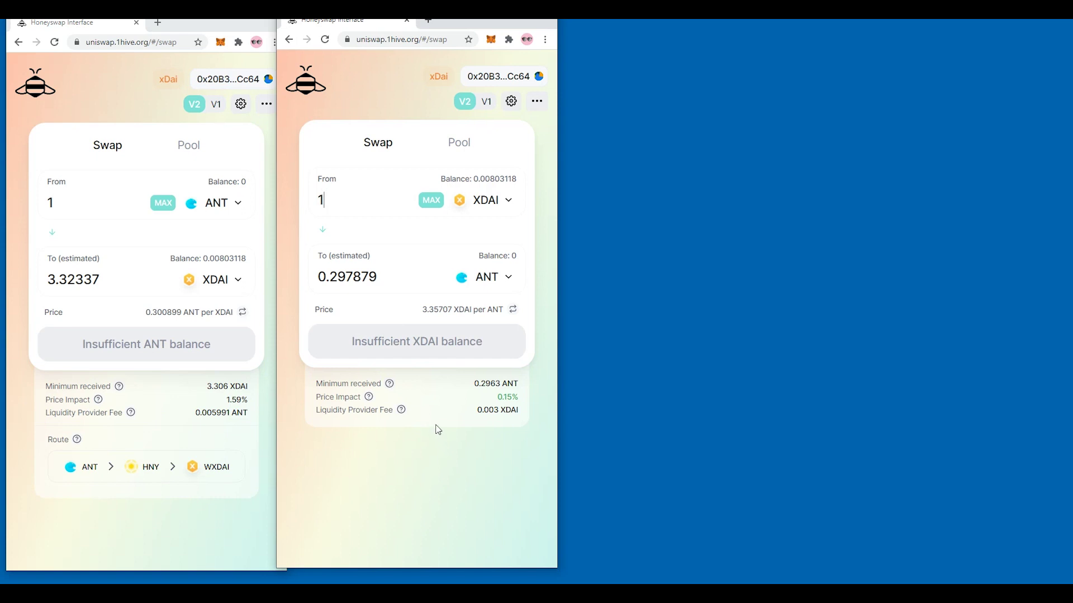
Open Honeyswap Analytics in its own window beside the two swap windows and widen it to fill the remaining screen
left_click(536, 101)
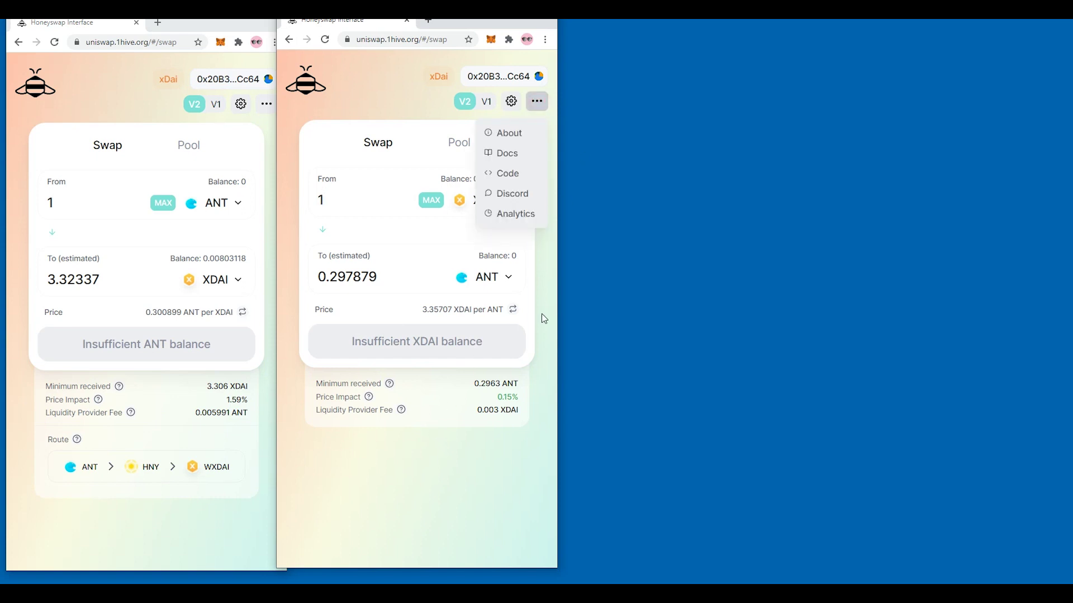
left_click(514, 215)
left_click_drag(392, 27, 670, 26)
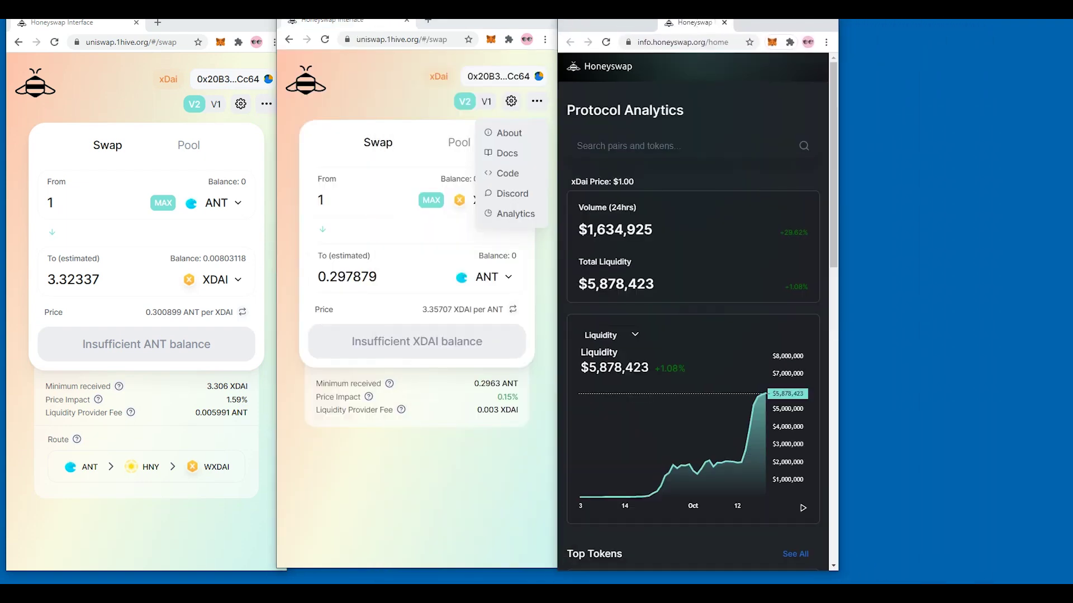
left_click_drag(839, 33, 1072, 45)
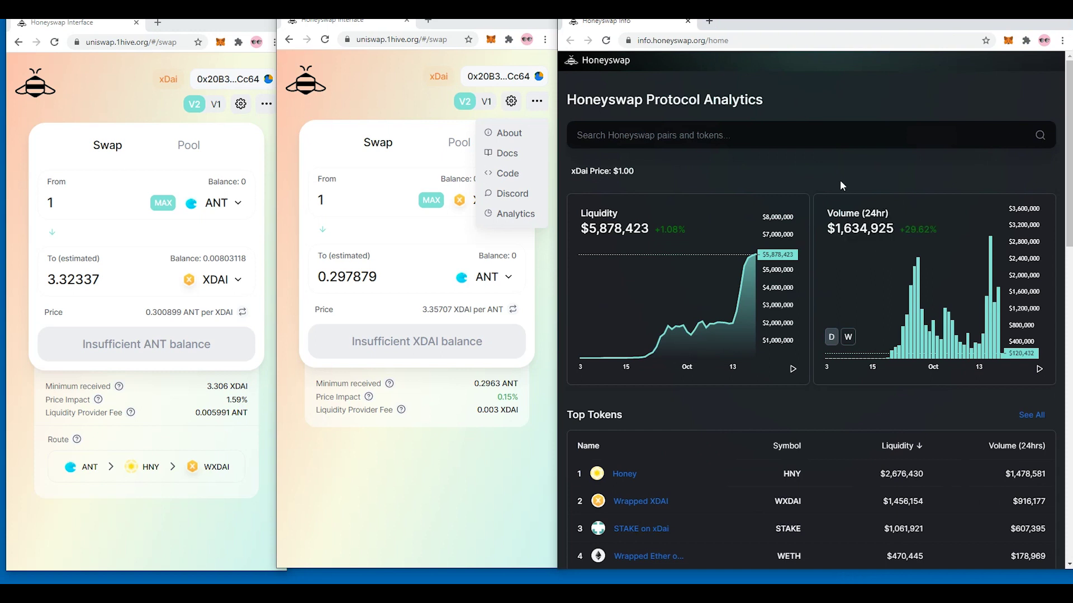
left_click(429, 513)
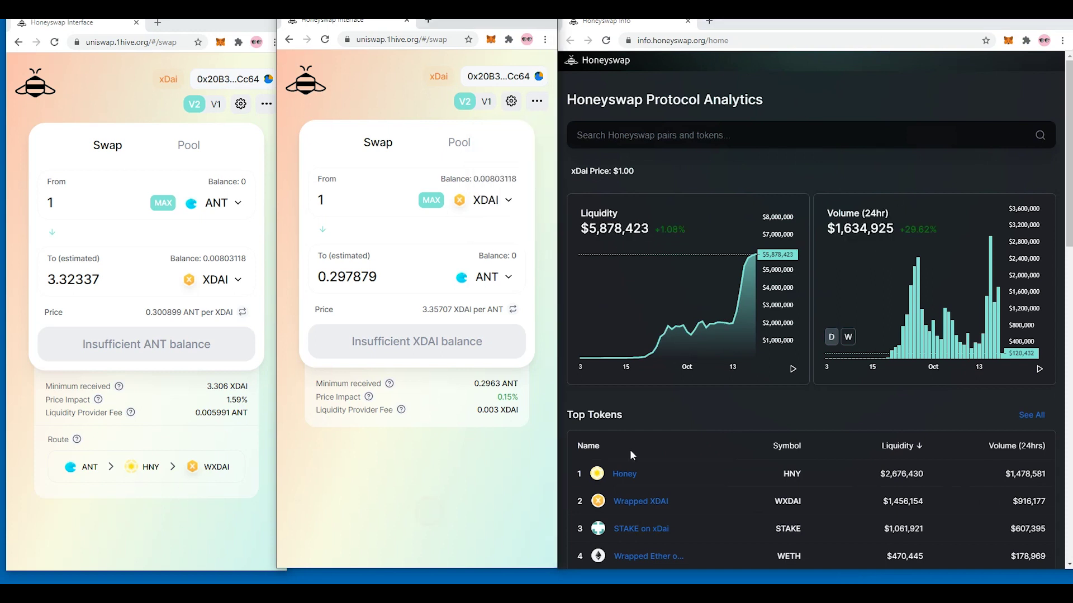
Look through the top tokens, top pairs and recent transactions on the Honeyswap Protocol Analytics page
scroll(754, 405, "down", 2)
scroll(693, 394, "up", 2)
scroll(813, 394, "down", 9)
scroll(809, 391, "down", 6)
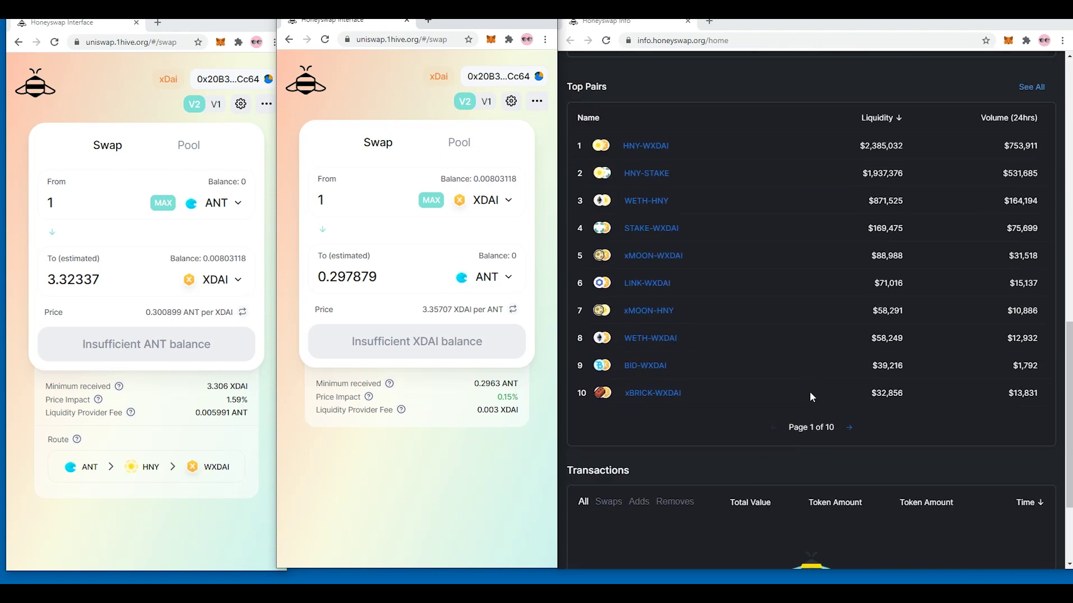
scroll(809, 391, "down", 1)
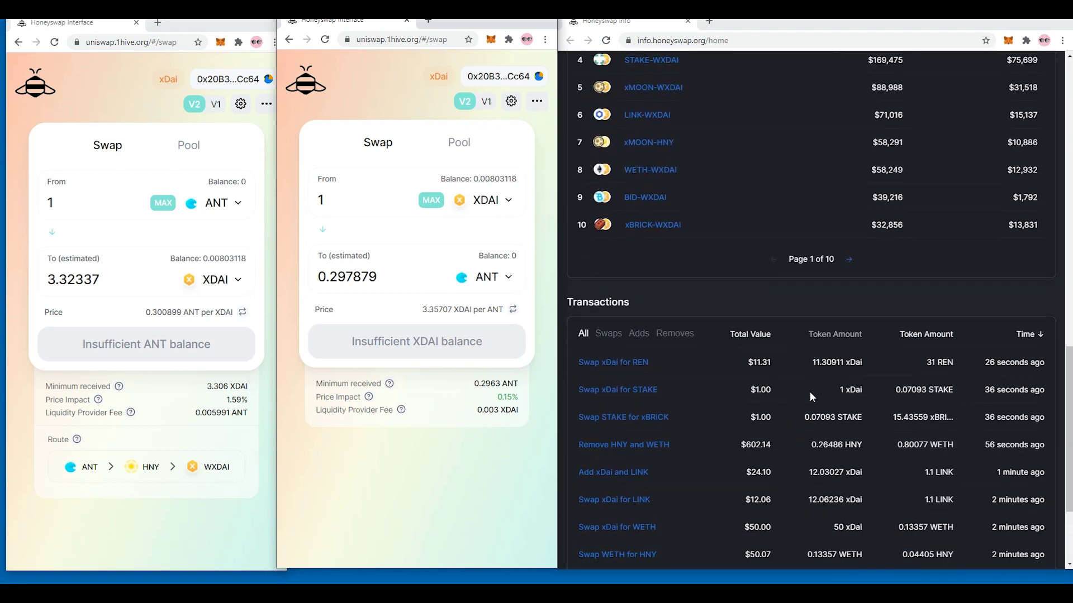
scroll(621, 424, "up", 1)
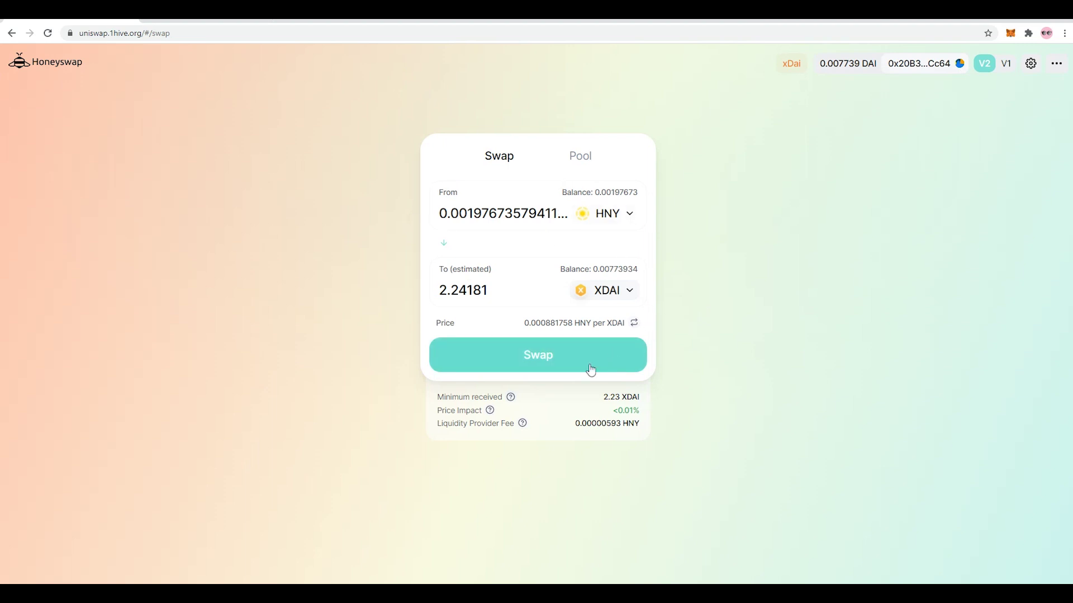
Submit the swap of 0.00197673 HNY for XDAI, accepting the updated price and closing the submission notice
double_click(488, 291)
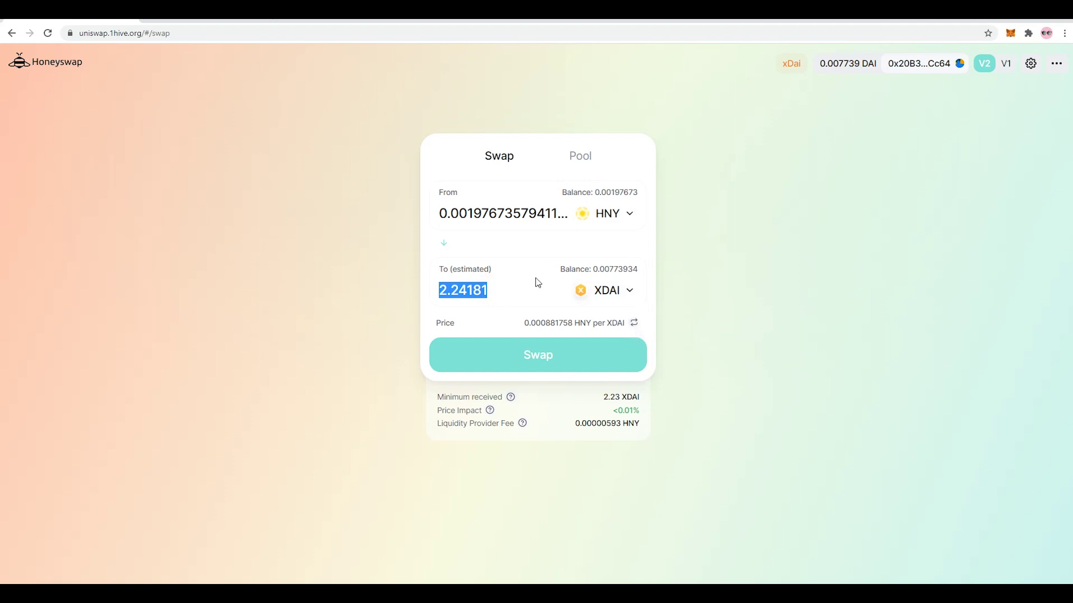
left_click(520, 303)
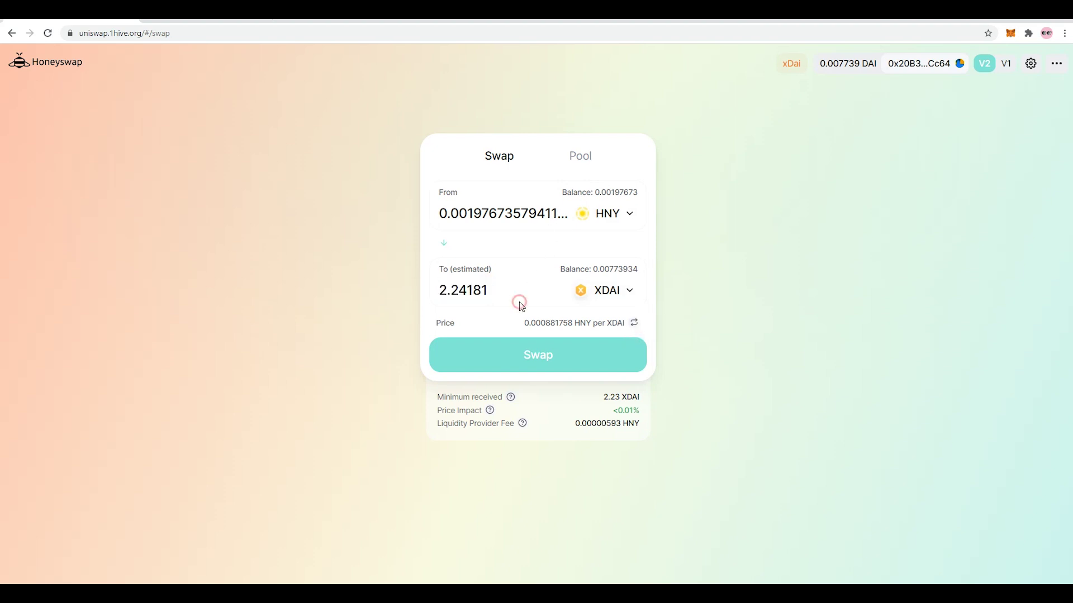
left_click(563, 361)
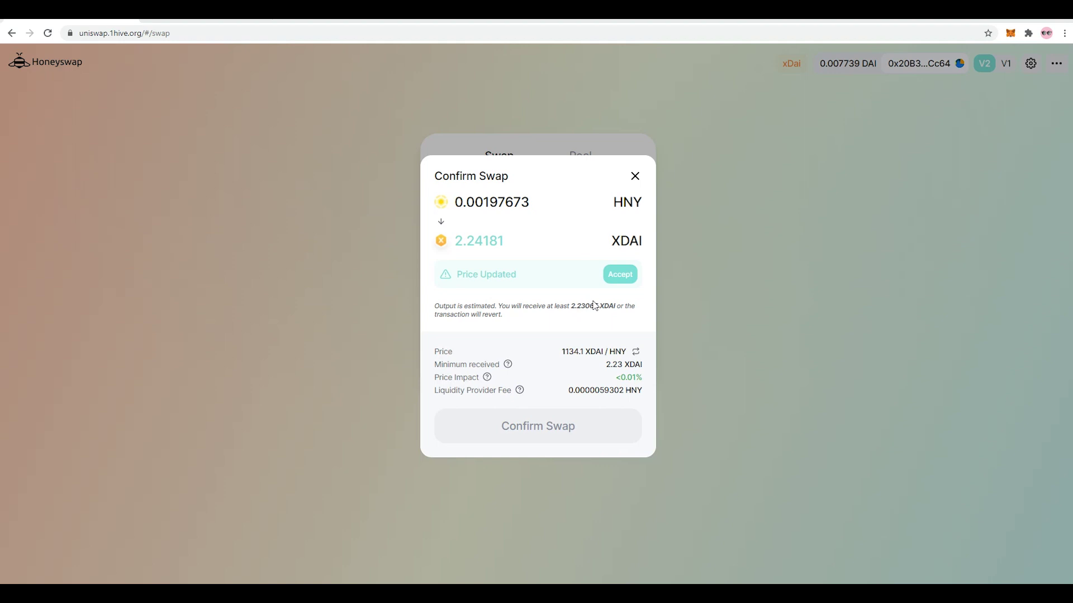
left_click(625, 276)
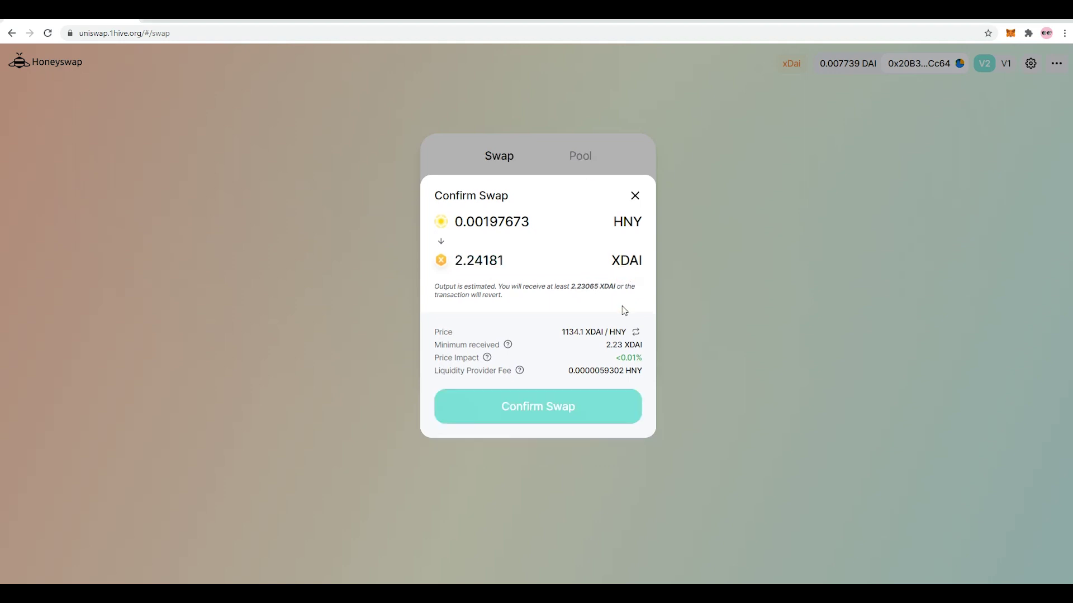
left_click(622, 403)
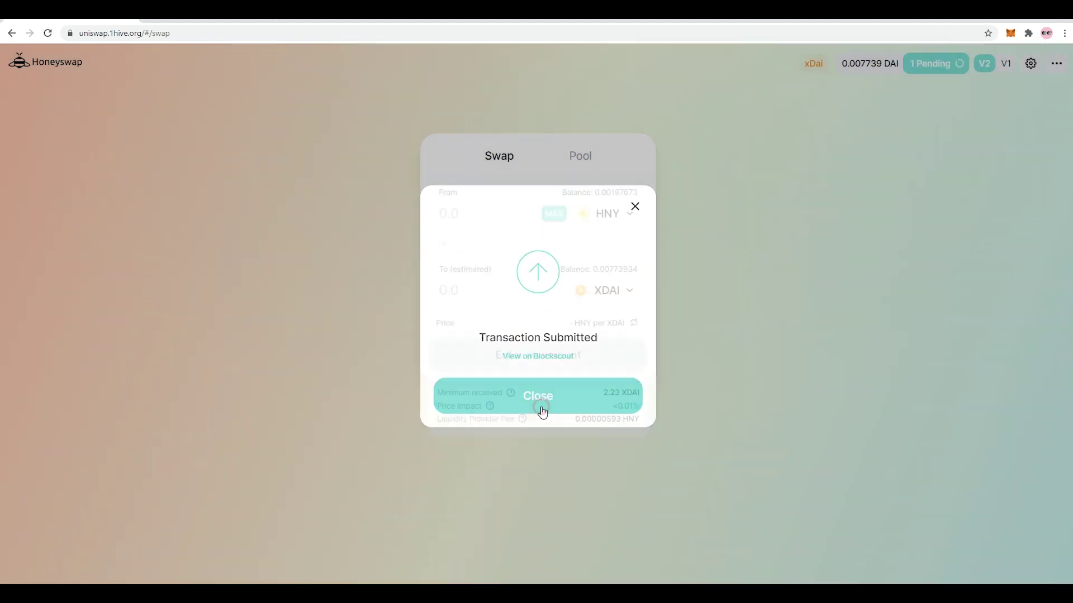
left_click(539, 411)
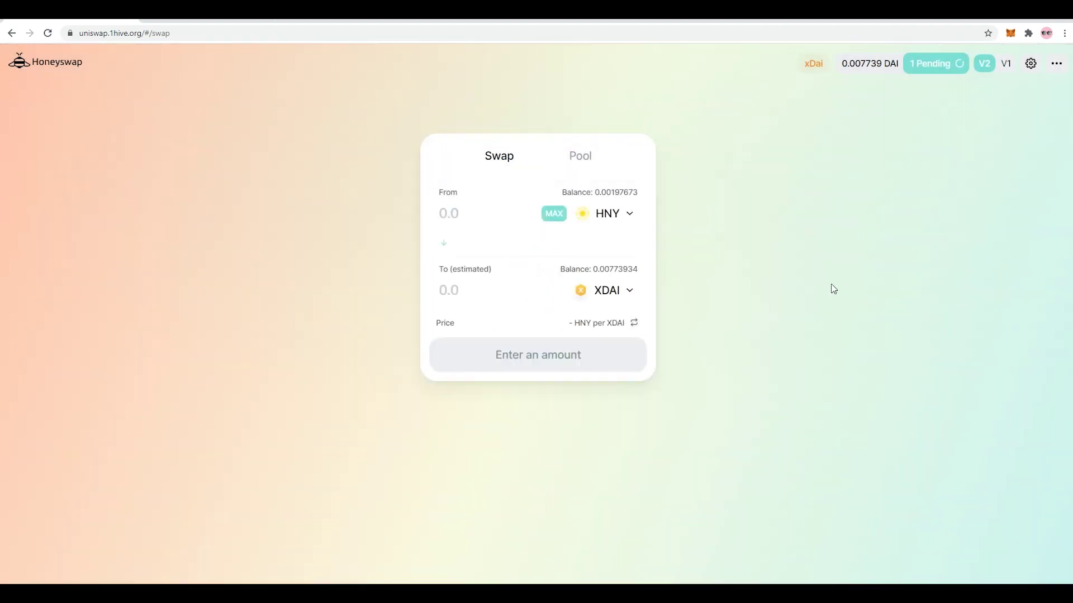